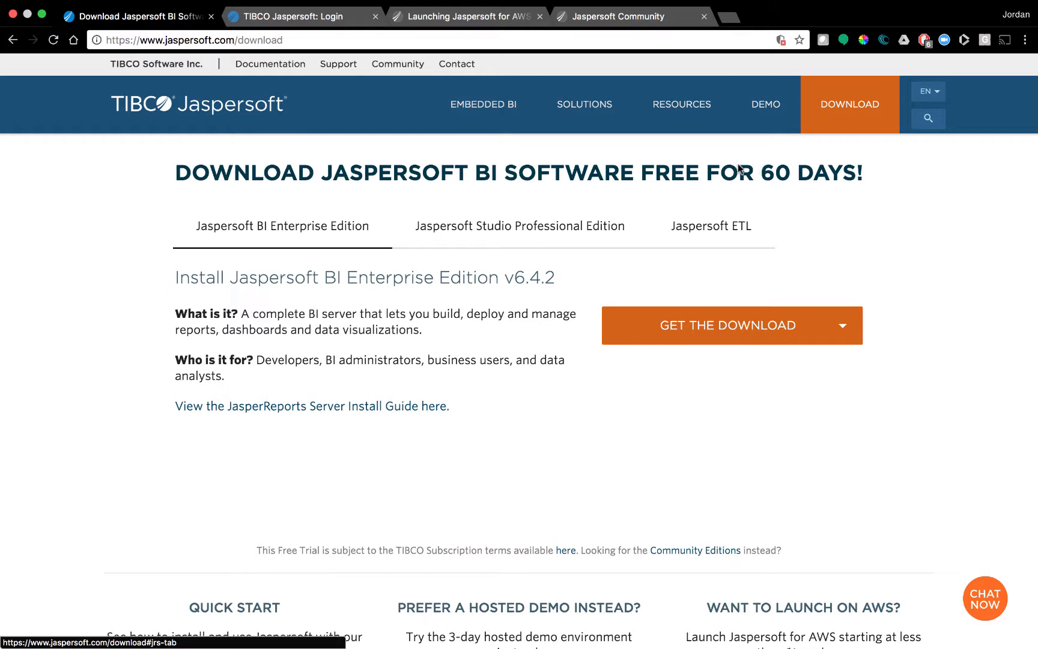
Step: Check which platforms the Jaspersoft BI Enterprise Edition download is offered for, without starting a download
{"action": "left_click_drag", "start_coordinate": [738, 170], "coordinate": [837, 173]}
{"action": "left_click", "coordinate": [837, 173]}
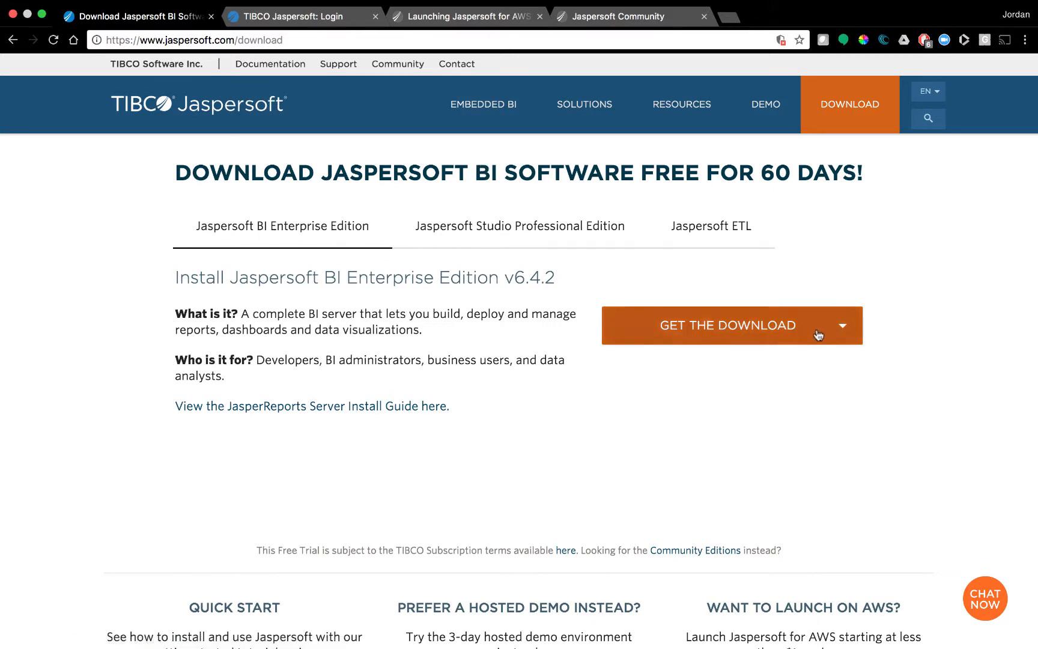
{"action": "left_click", "coordinate": [845, 327]}
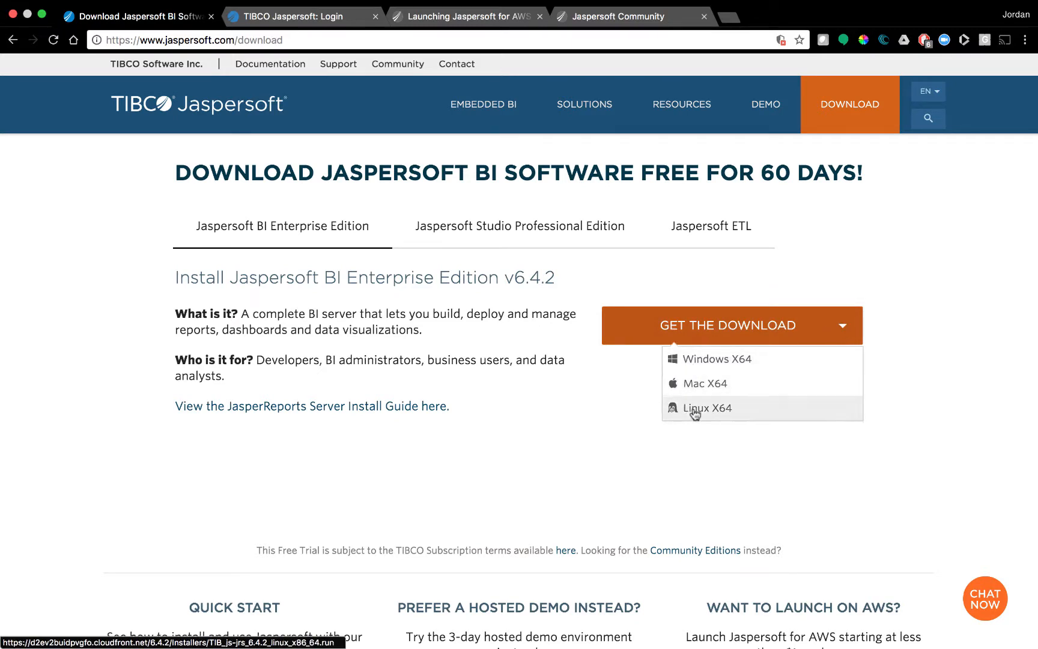
{"action": "left_click", "coordinate": [599, 397]}
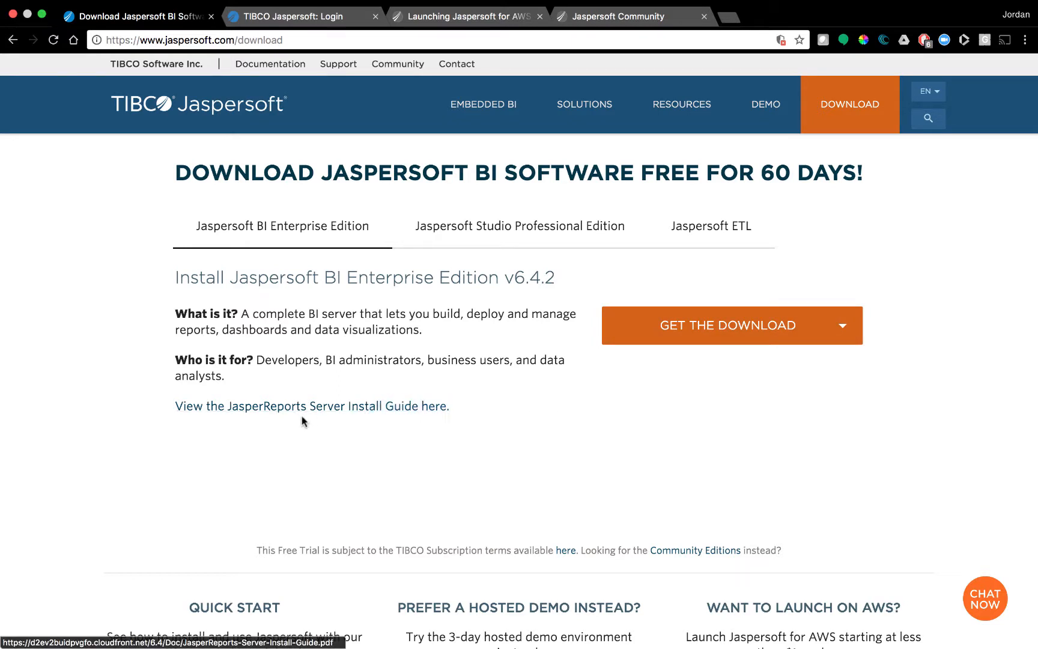
{"action": "mouse_move", "coordinate": [450, 406]}
{"action": "left_mouse_down"}
{"action": "mouse_move", "coordinate": [177, 407]}
{"action": "mouse_move", "coordinate": [454, 414]}
{"action": "left_mouse_up"}
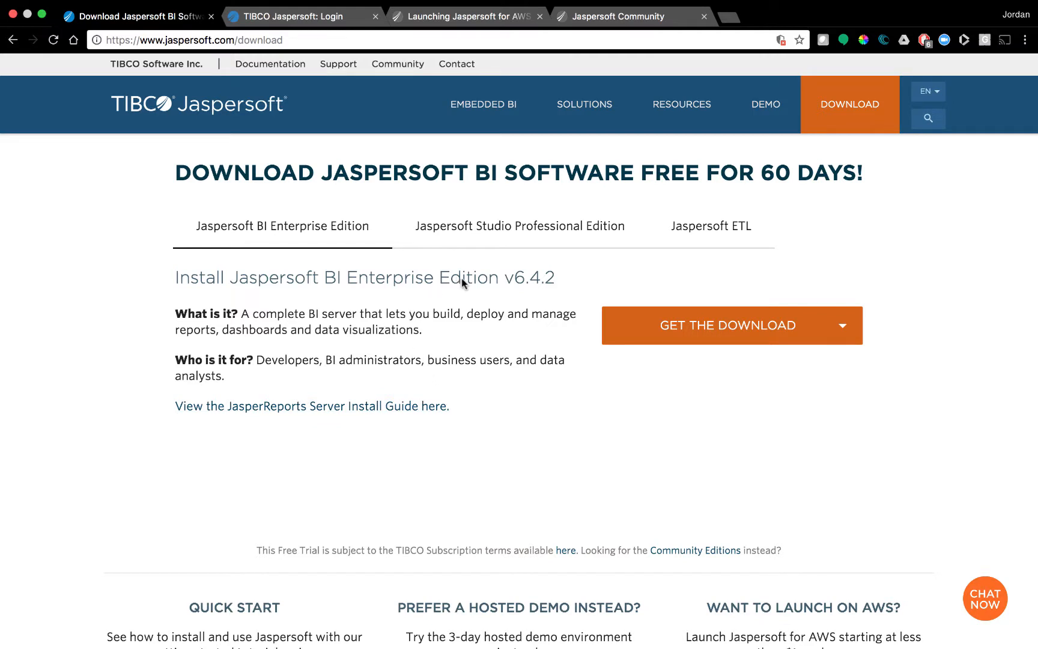
Step: Show the Jaspersoft Studio Professional Edition section and check its available download platforms
{"action": "left_click", "coordinate": [488, 242]}
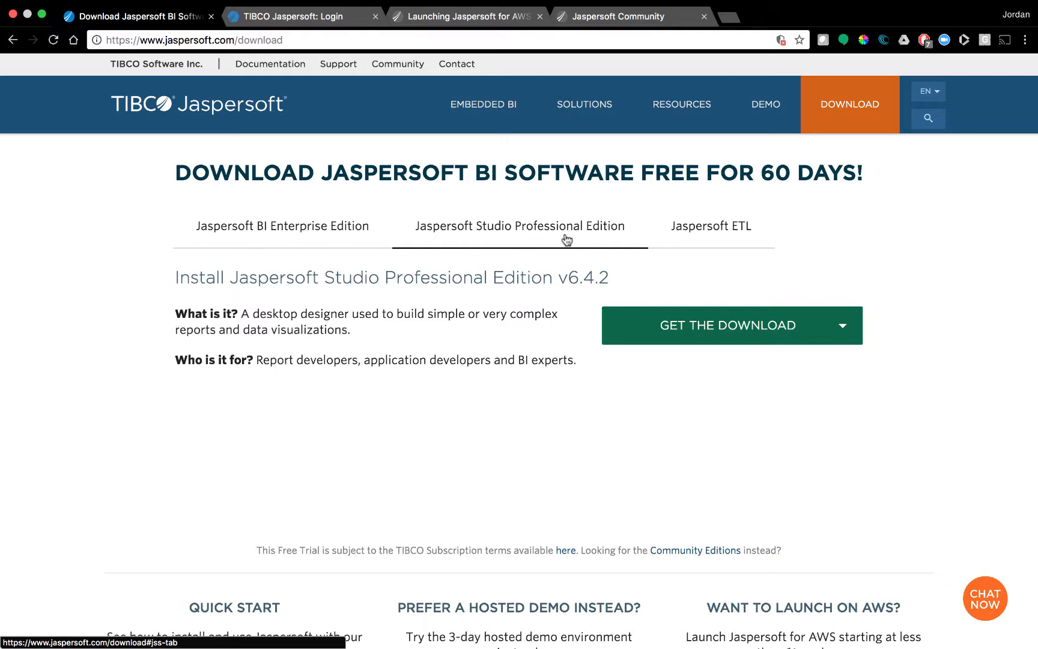
{"action": "left_click", "coordinate": [840, 326]}
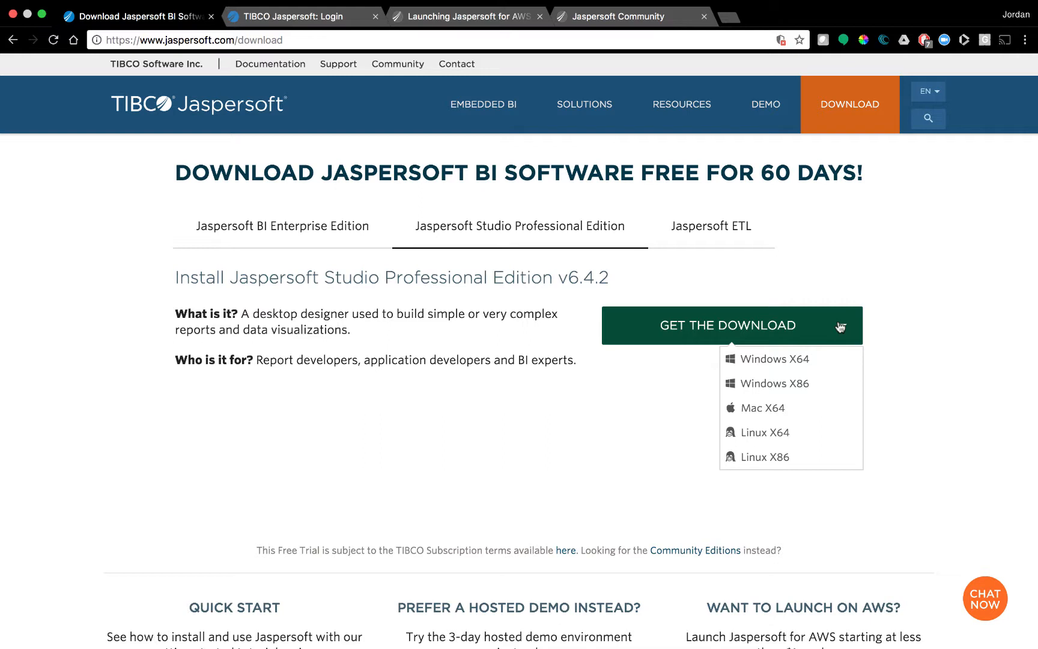
{"action": "left_click", "coordinate": [418, 323]}
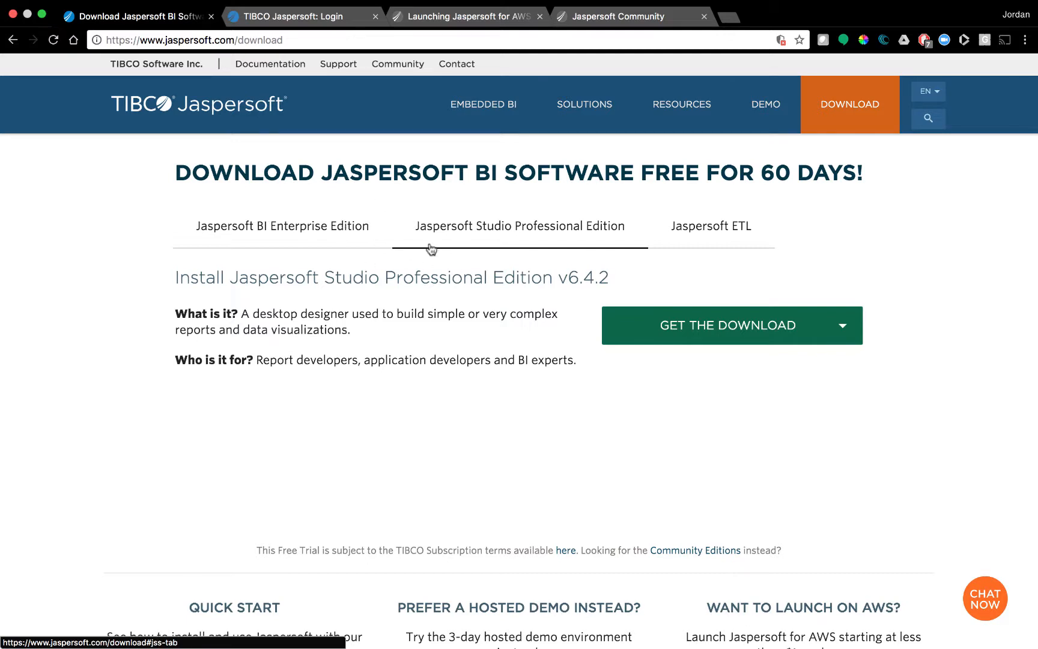
Step: Review the Launching Jaspersoft for AWS page, including the license step and the CloudFormation template options by region
{"action": "left_click", "coordinate": [448, 27]}
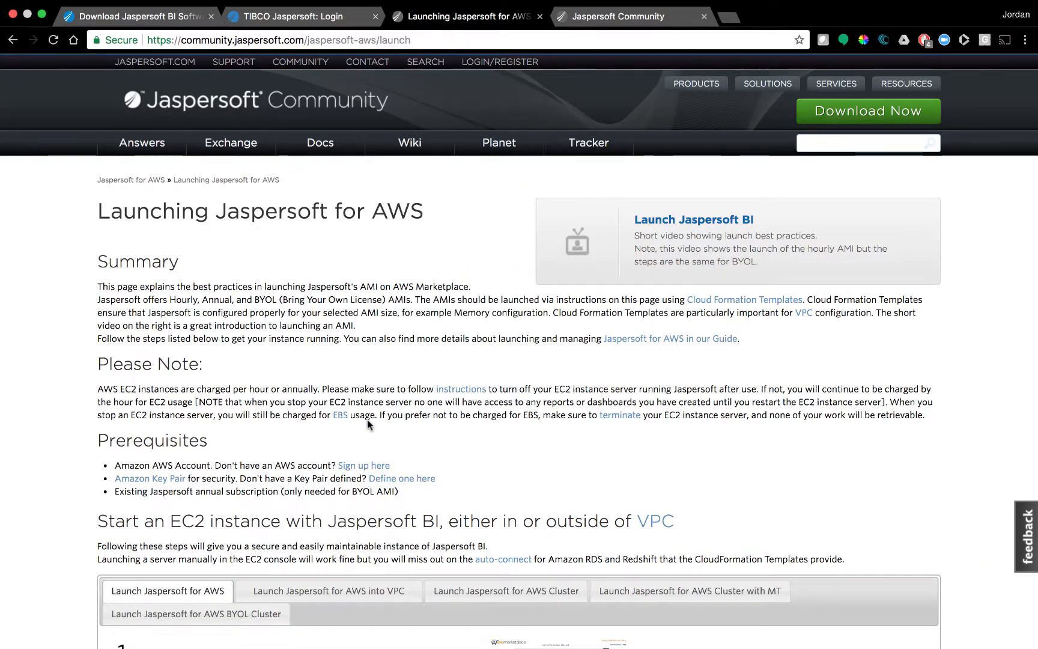
{"action": "scroll", "coordinate": [368, 419], "scroll_direction": "down", "scroll_amount": 10}
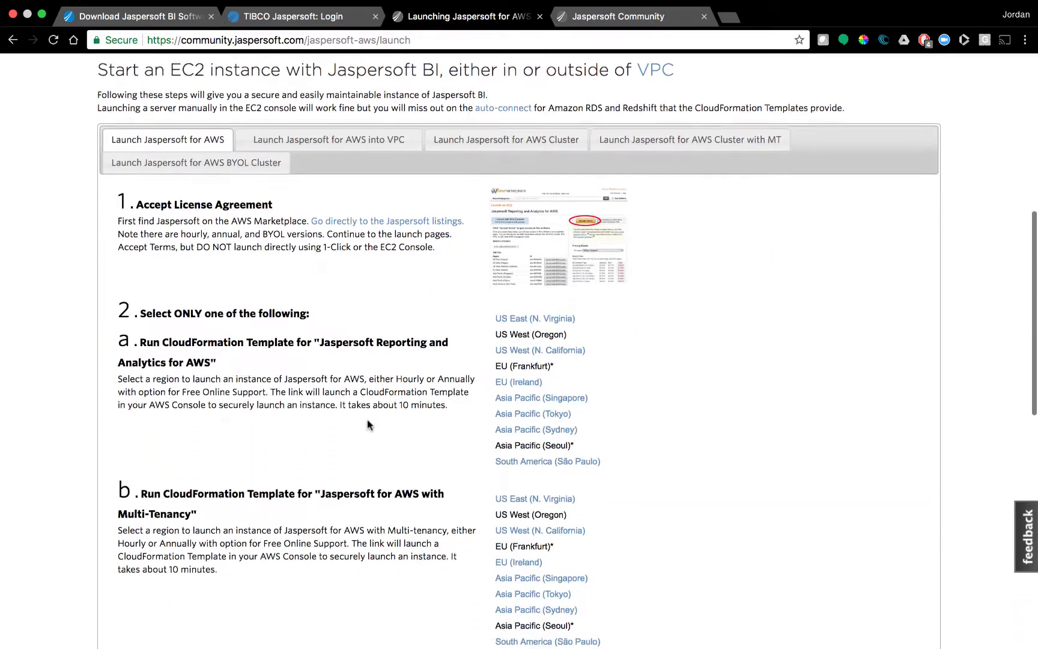
{"action": "scroll", "coordinate": [368, 421], "scroll_direction": "down", "scroll_amount": 4}
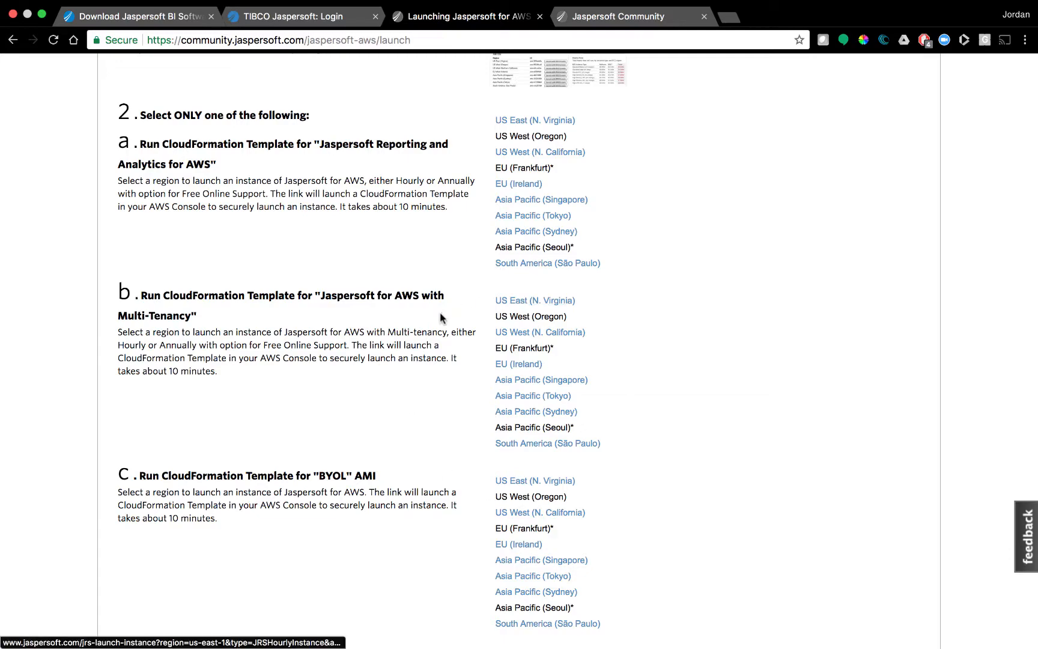
{"action": "scroll", "coordinate": [440, 311], "scroll_direction": "up", "scroll_amount": 10}
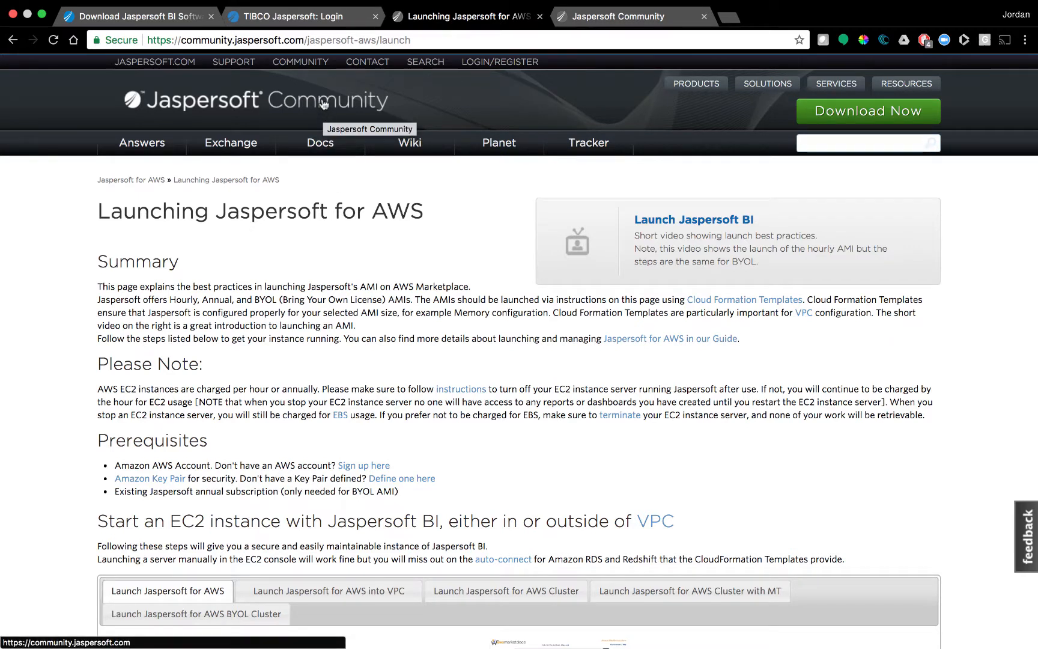
Step: On the TIBCO Jaspersoft login page, enter jasperadmin as the user ID and fill in the account password
{"action": "left_click", "coordinate": [310, 19]}
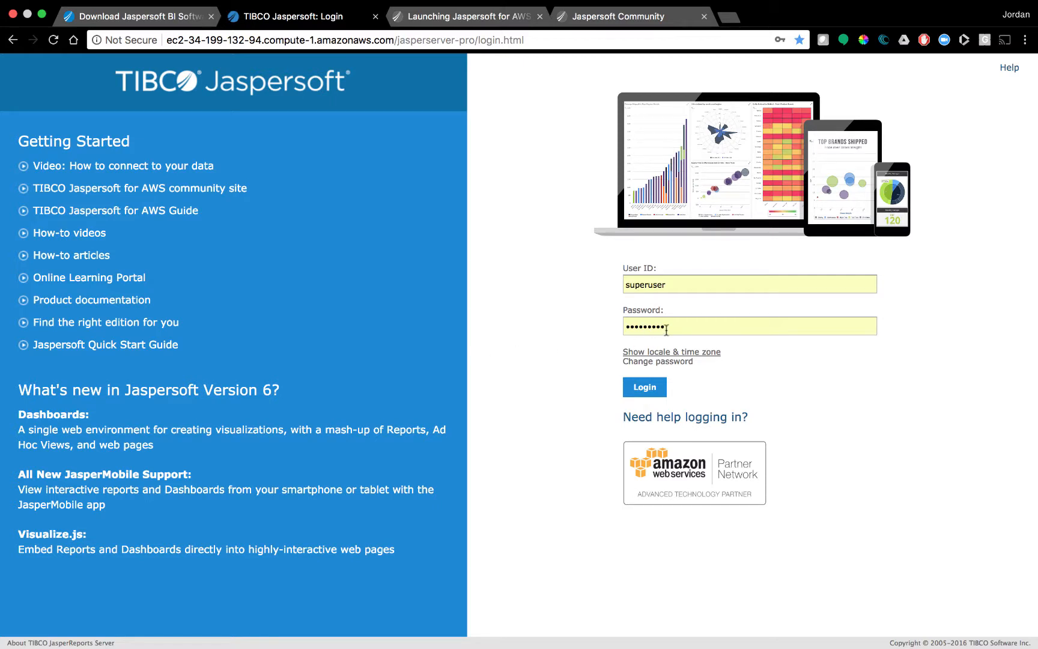
{"action": "double_click", "coordinate": [679, 287]}
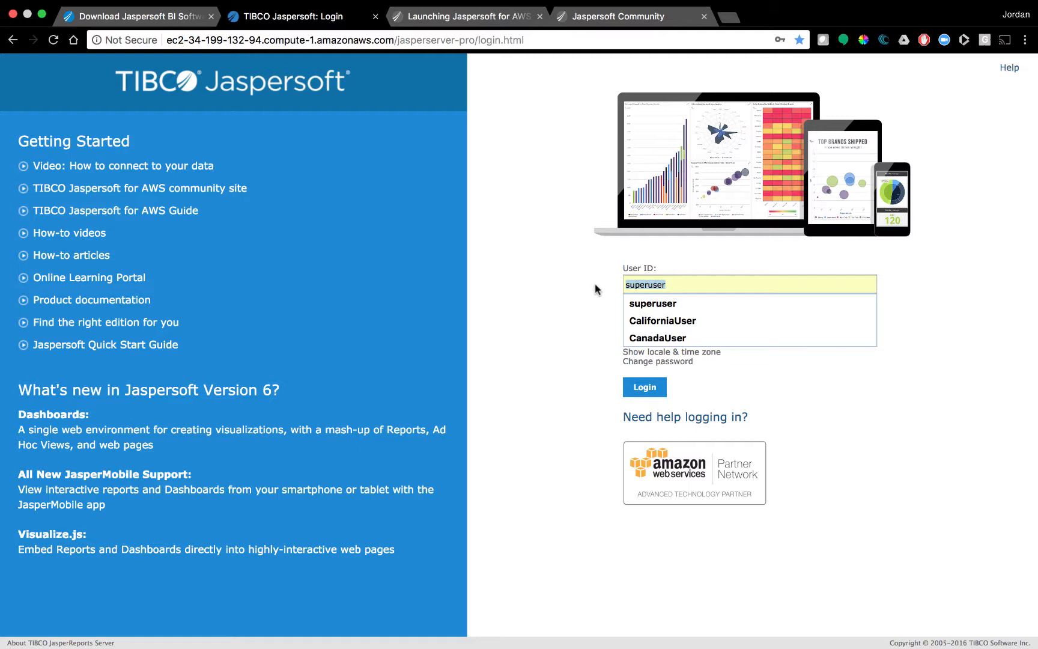
{"action": "type", "text": "jasper"}
{"action": "key", "text": "Down"}
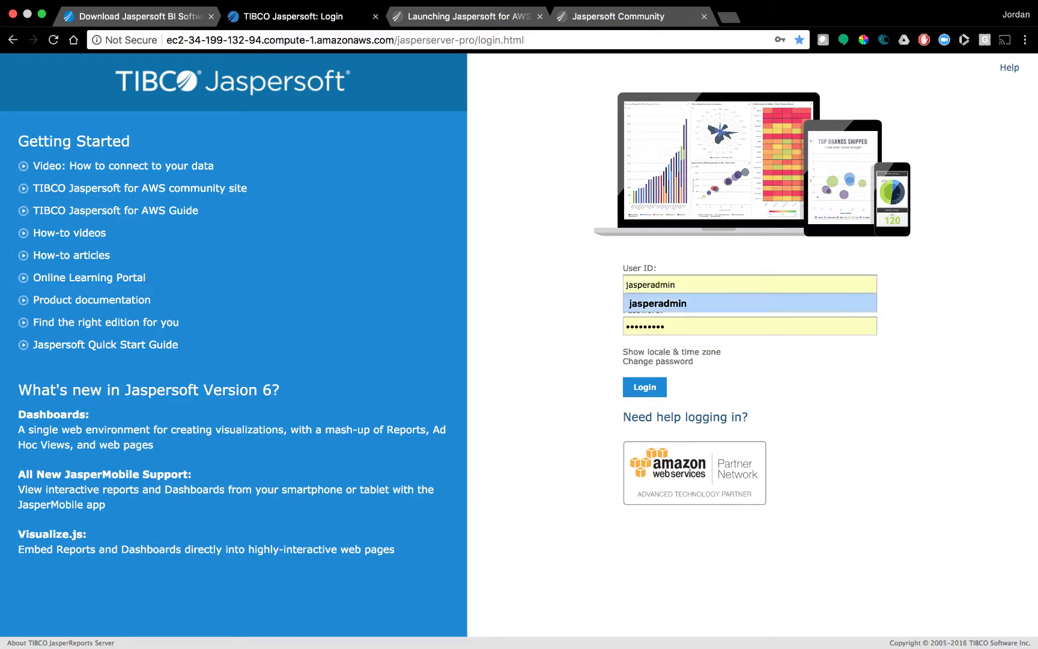
{"action": "key", "text": "Tab"}
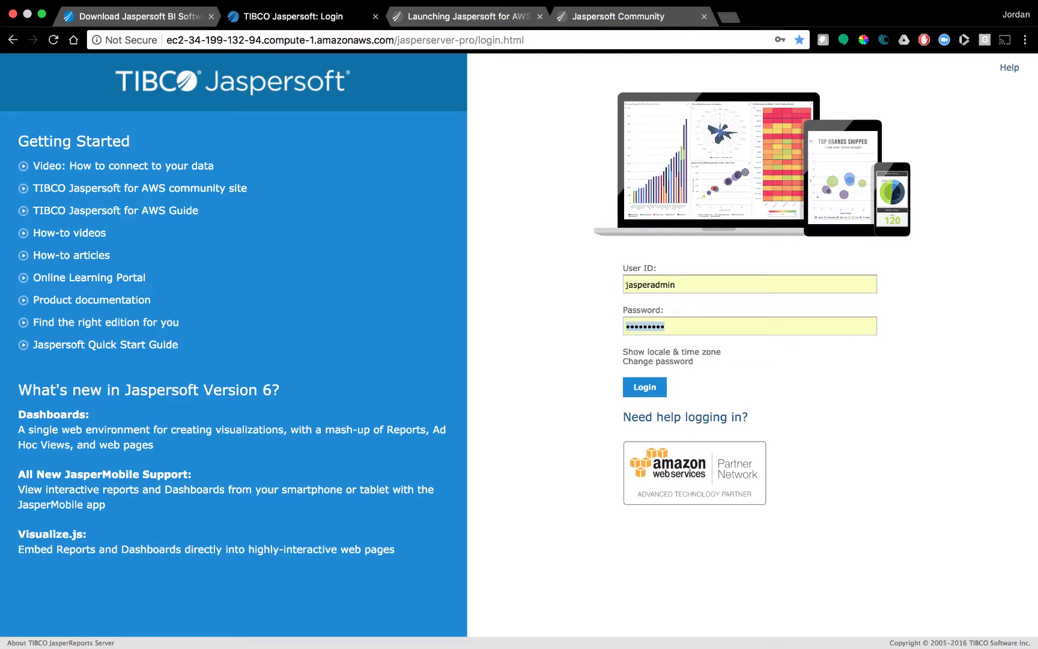
{"action": "type", "text": "••••••"}
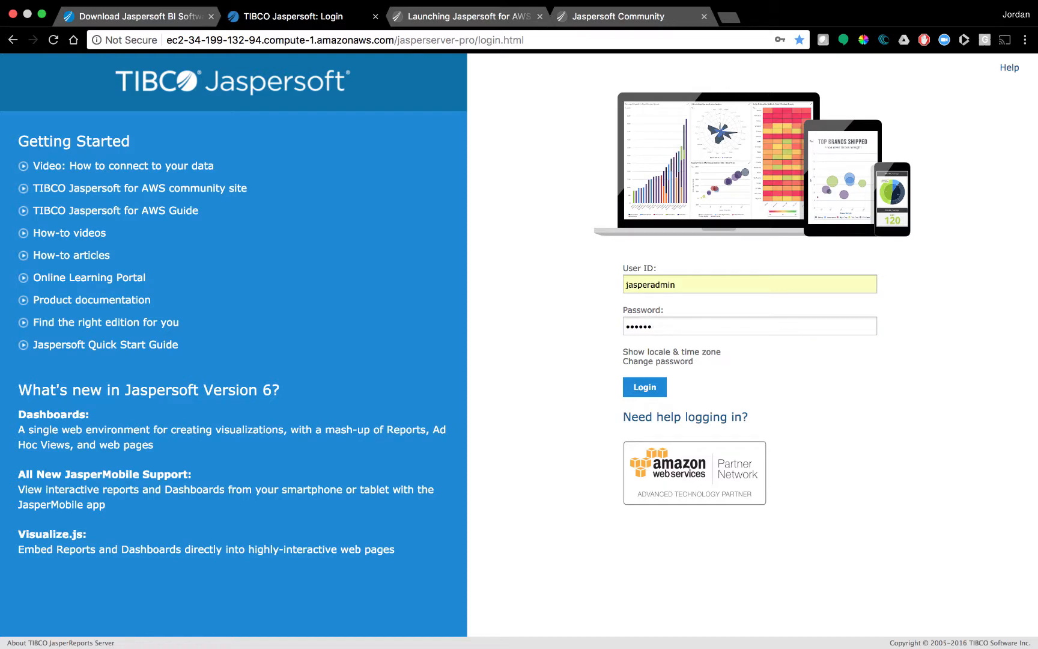
Step: Review the login form's locale and time zone choices, keep English (United States) and UTC, and log in
{"action": "left_click", "coordinate": [661, 355]}
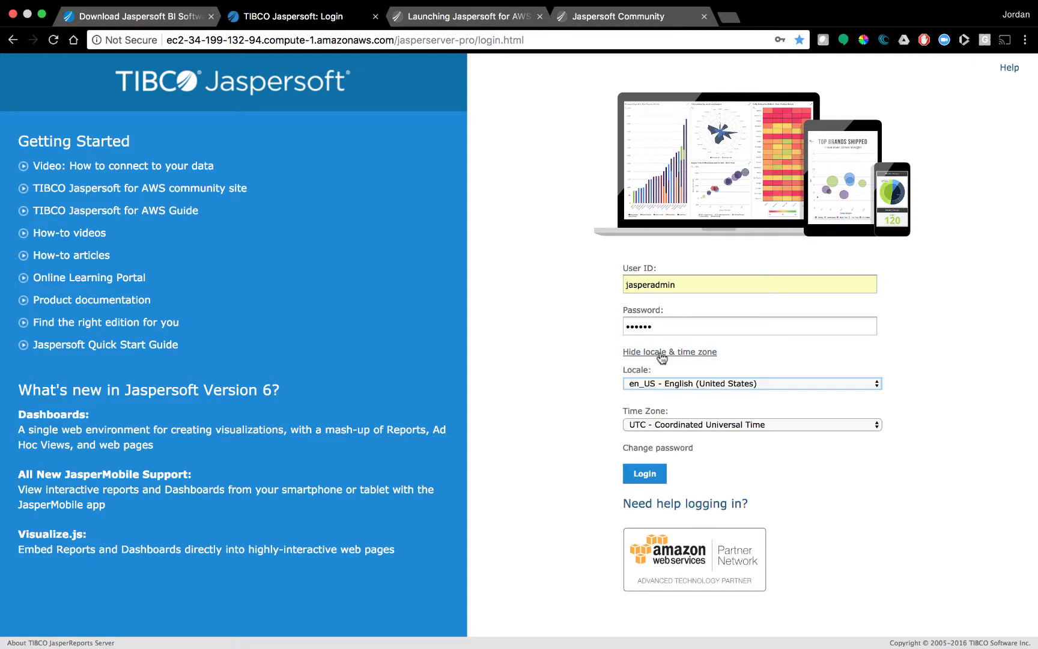
{"action": "left_click", "coordinate": [656, 385]}
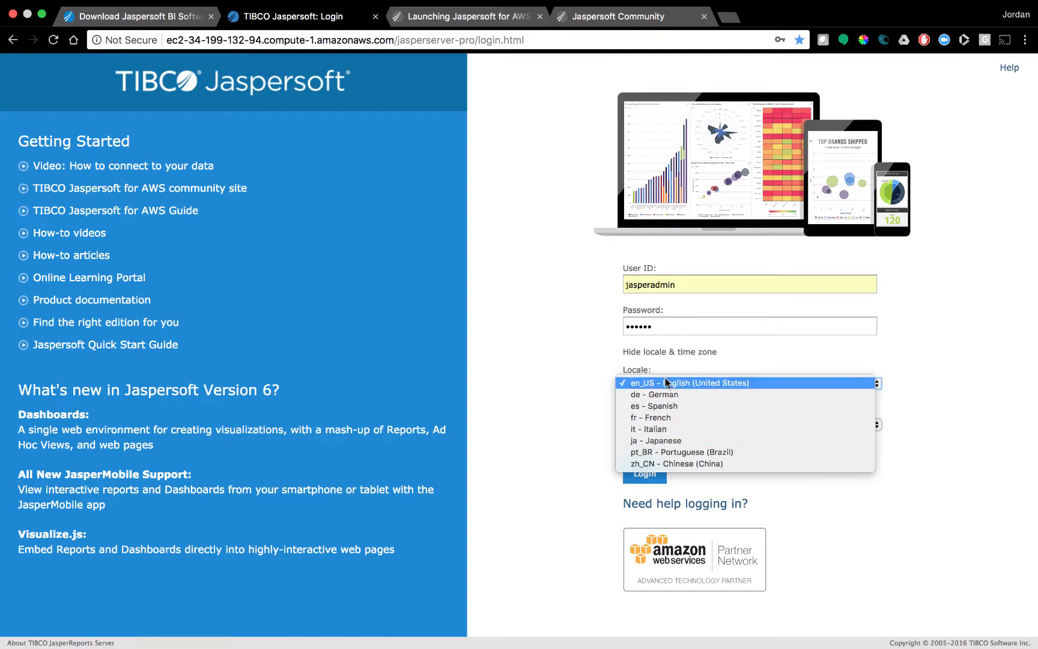
{"action": "left_click", "coordinate": [586, 422]}
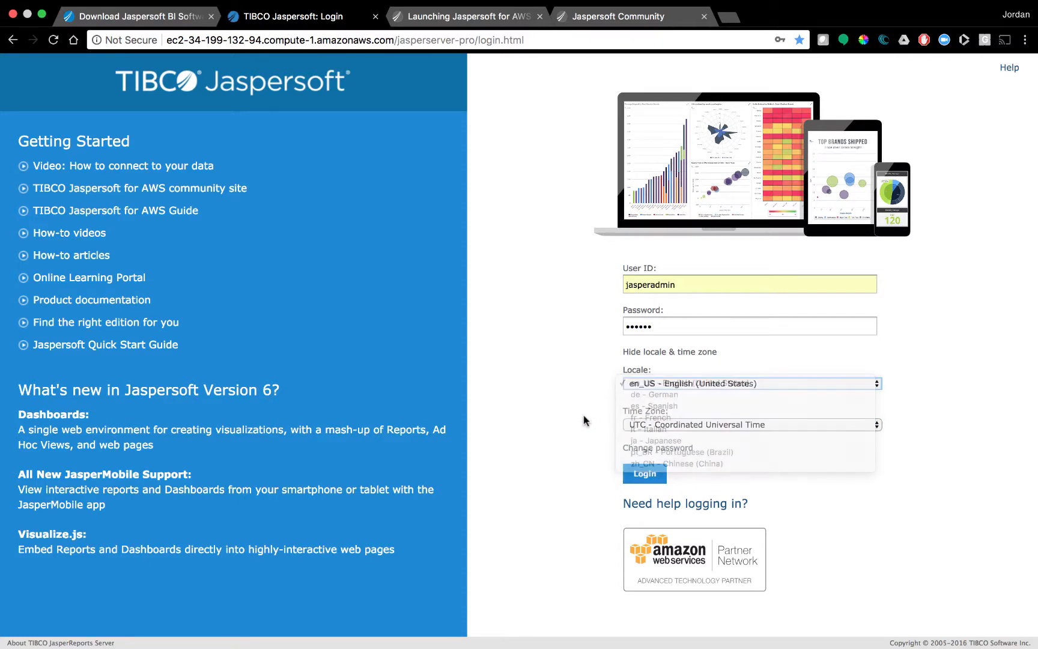
{"action": "left_click", "coordinate": [676, 427]}
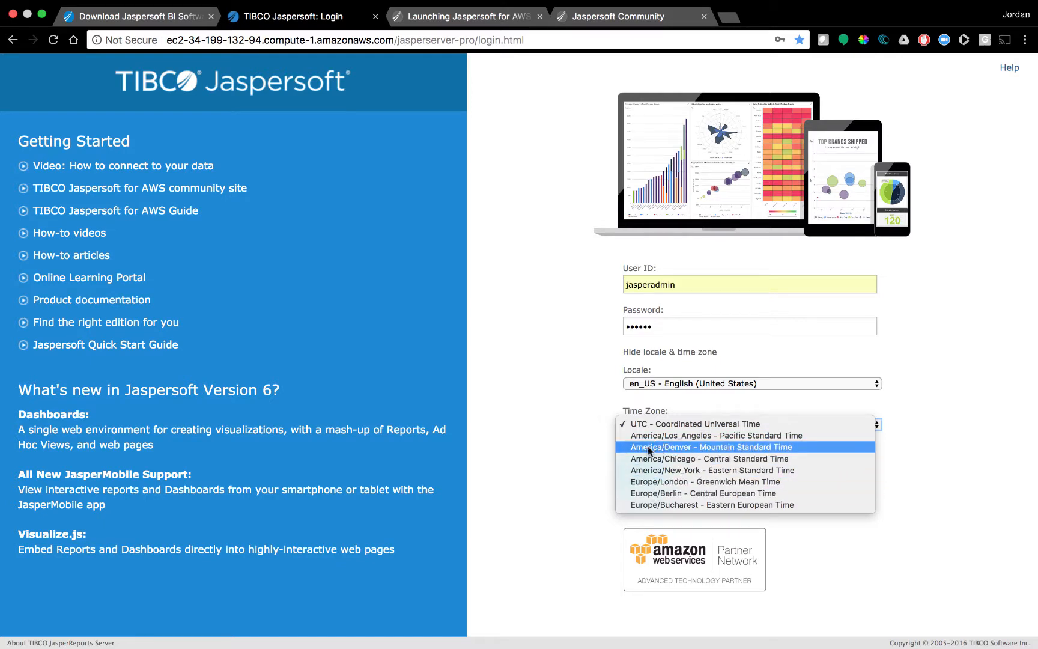
{"action": "left_click", "coordinate": [570, 403]}
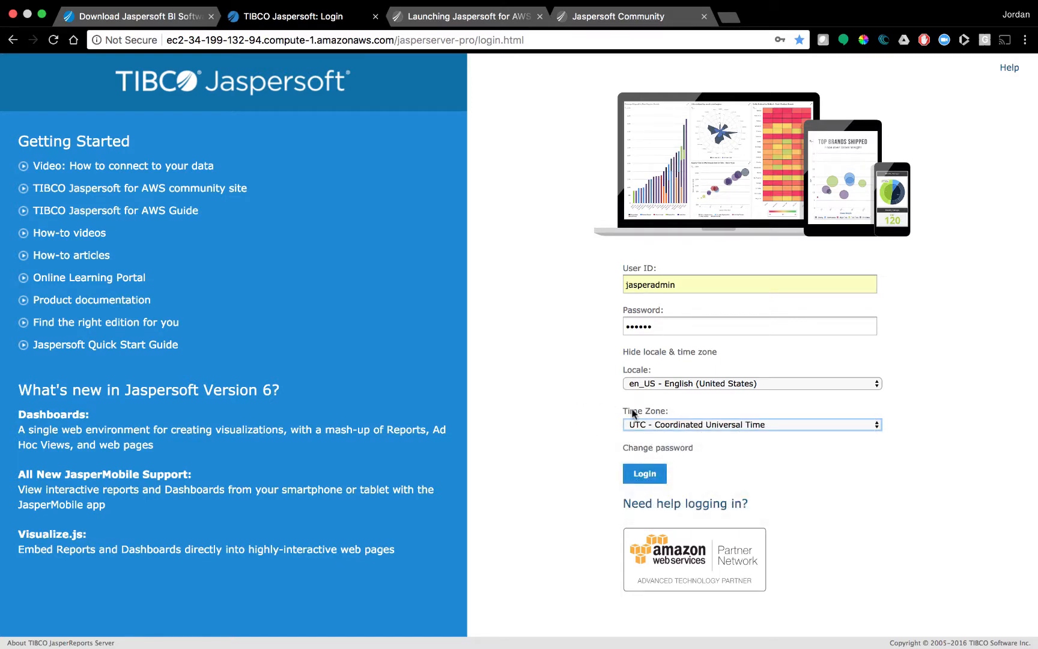
{"action": "left_click", "coordinate": [649, 424]}
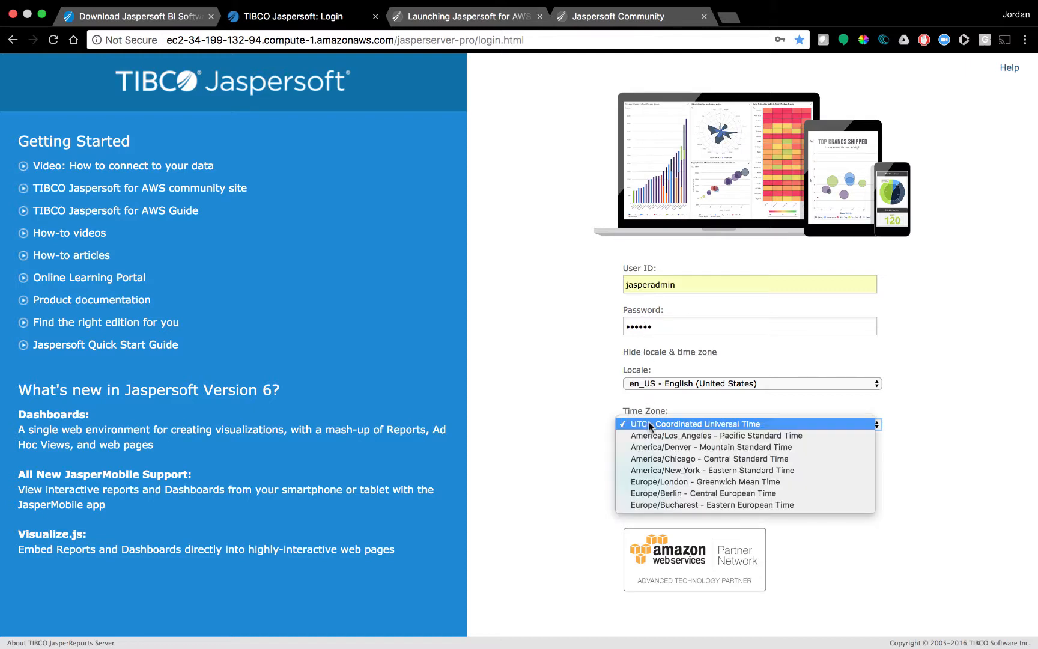
{"action": "left_click", "coordinate": [569, 399]}
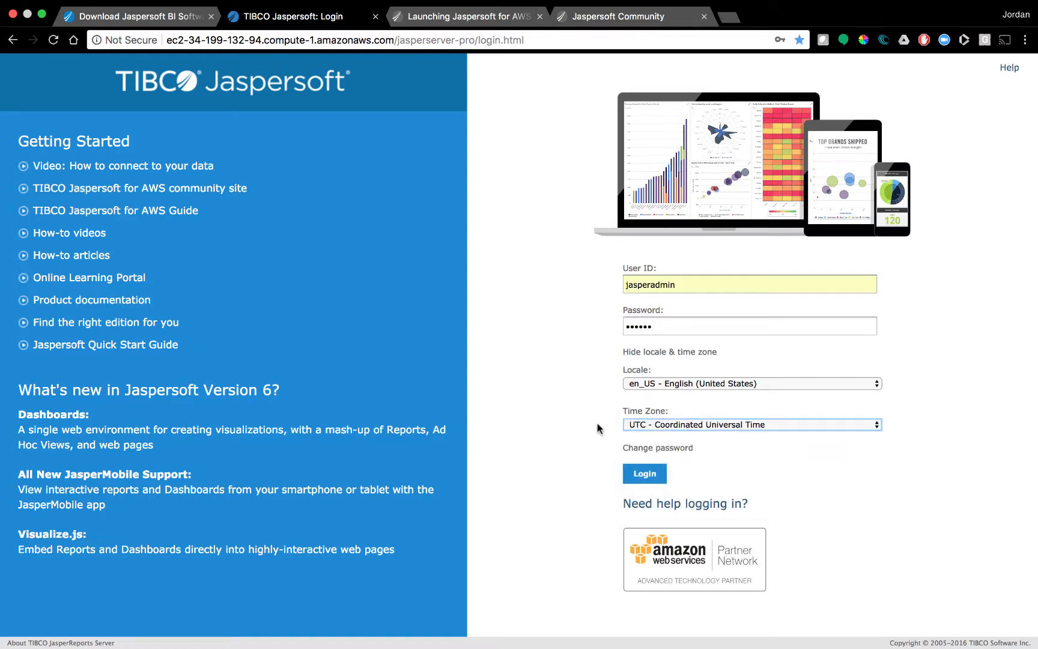
{"action": "left_click", "coordinate": [637, 473]}
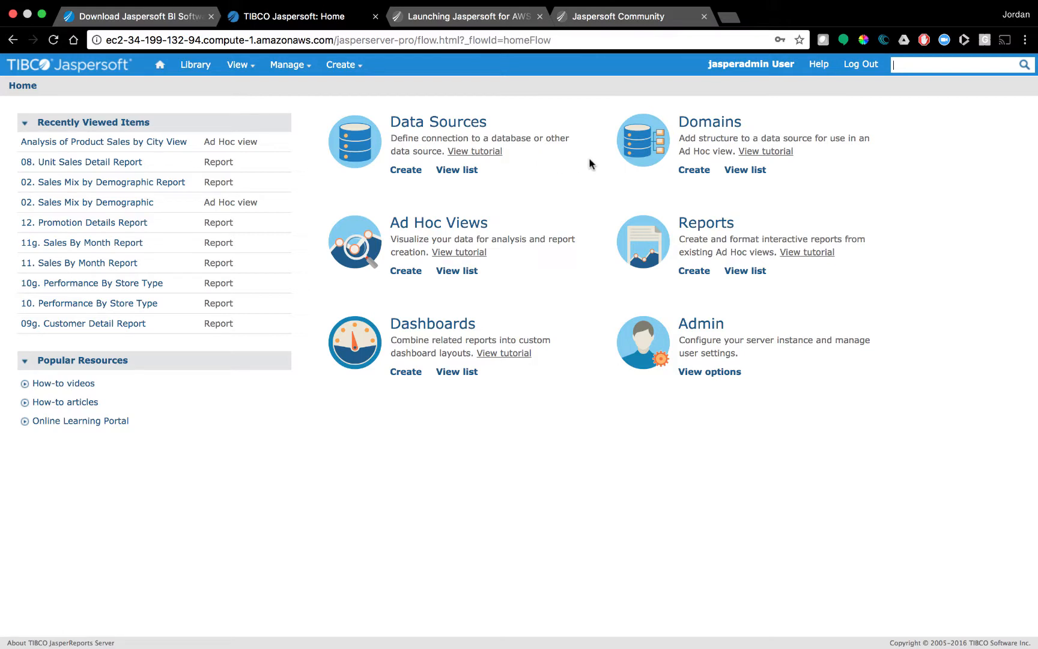
Step: Switch to Jaspersoft Studio, view the form for creating a new JasperReports Server connection, and close it without saving
{"action": "scroll", "coordinate": [647, 159], "scroll_direction": "left", "scroll_amount": 1}
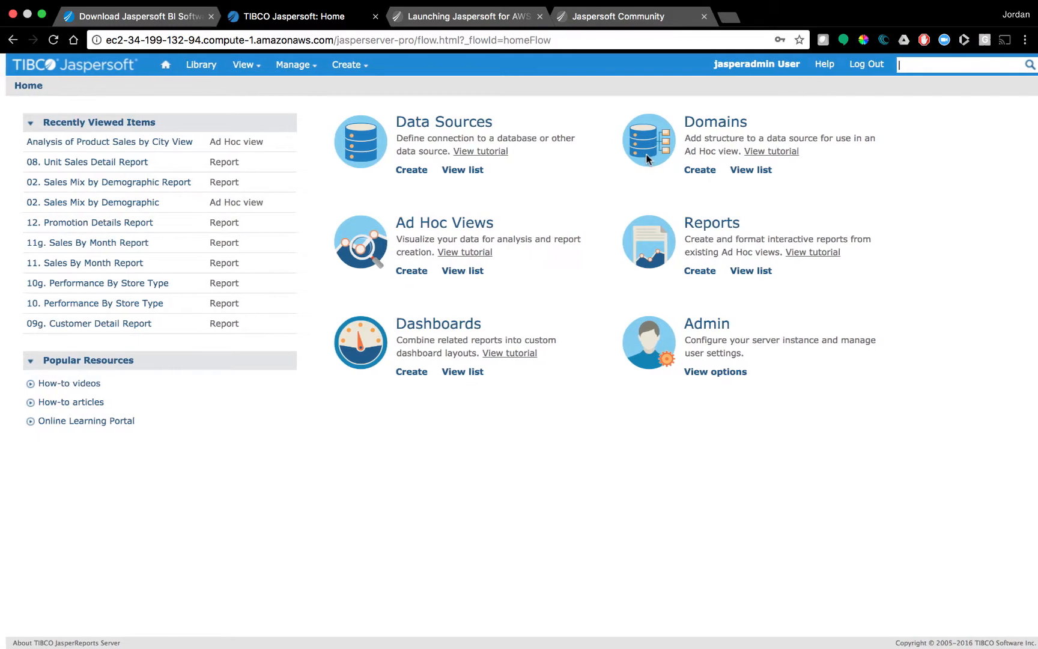
{"action": "scroll", "coordinate": [648, 159], "scroll_direction": "right", "scroll_amount": 3}
{"action": "scroll", "coordinate": [647, 158], "scroll_direction": "right", "scroll_amount": 5}
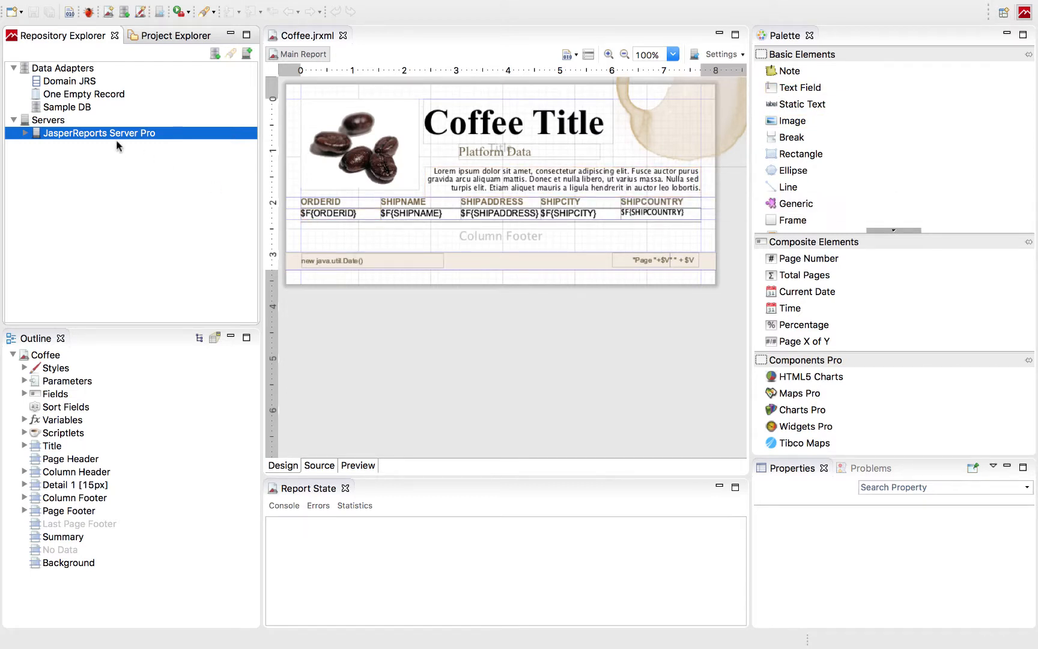
{"action": "left_click", "coordinate": [248, 55]}
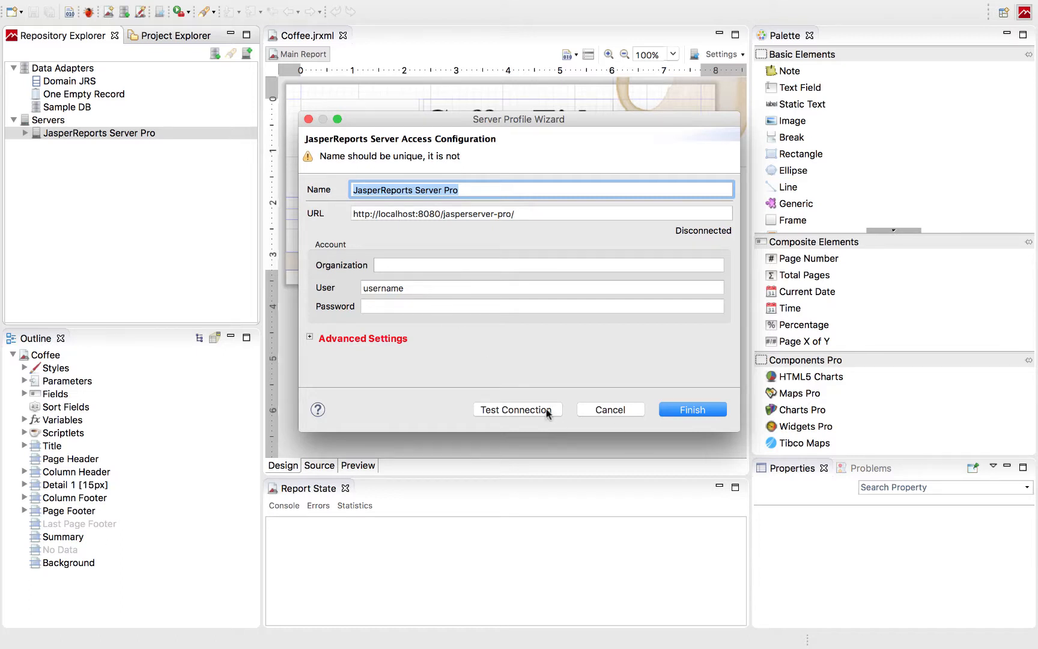
{"action": "left_click", "coordinate": [629, 411]}
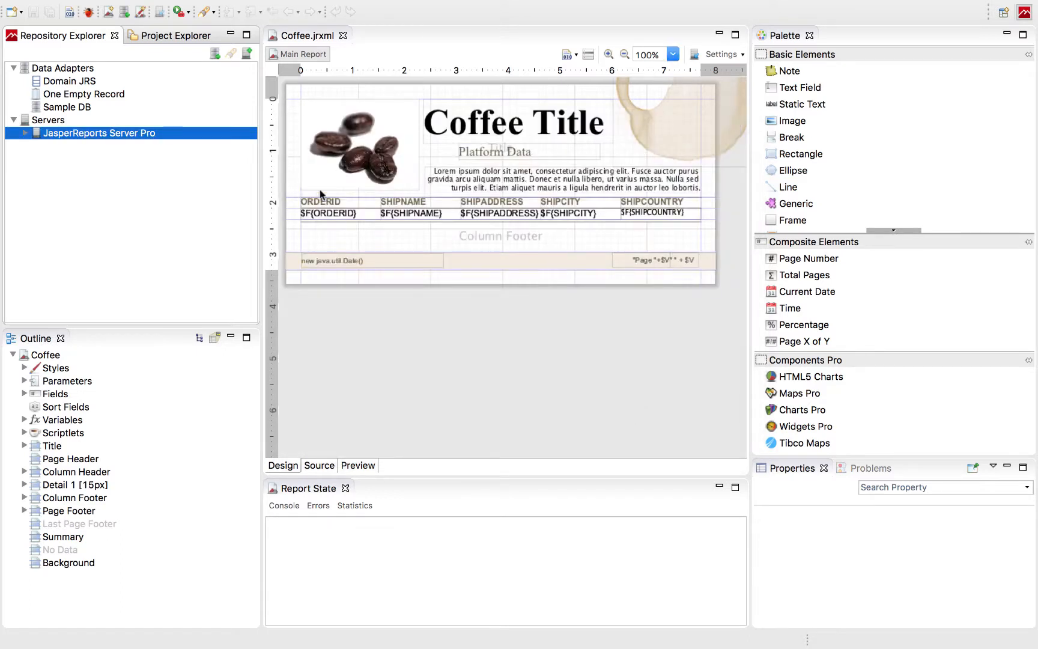
Step: Inspect the connection settings of the existing JasperReports Server Pro server and close them without changes
{"action": "right_click", "coordinate": [182, 131]}
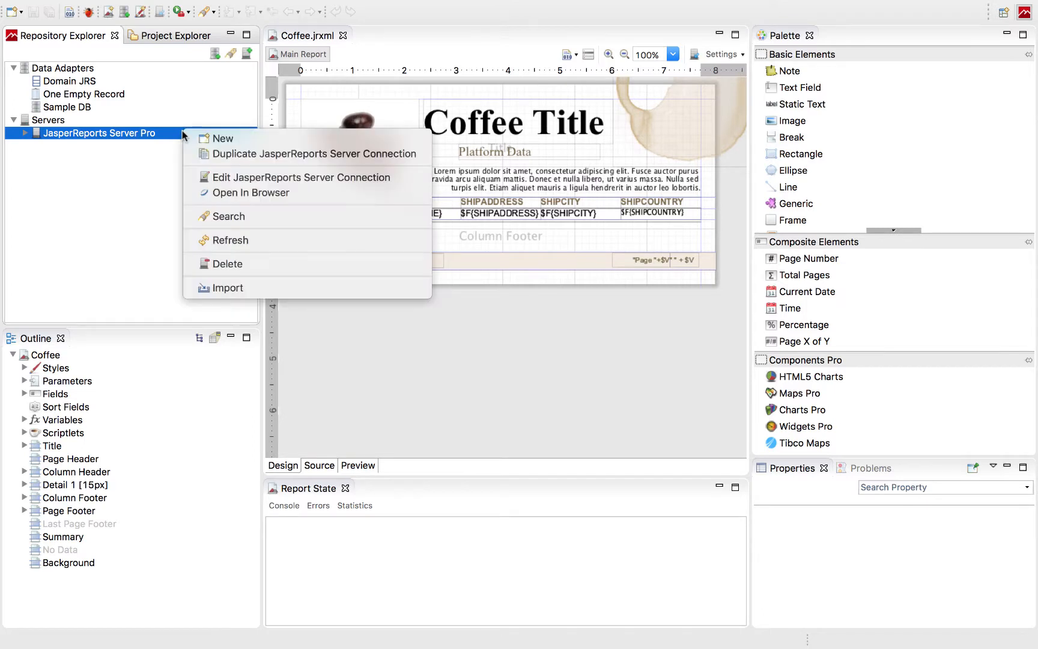
{"action": "left_click", "coordinate": [218, 177]}
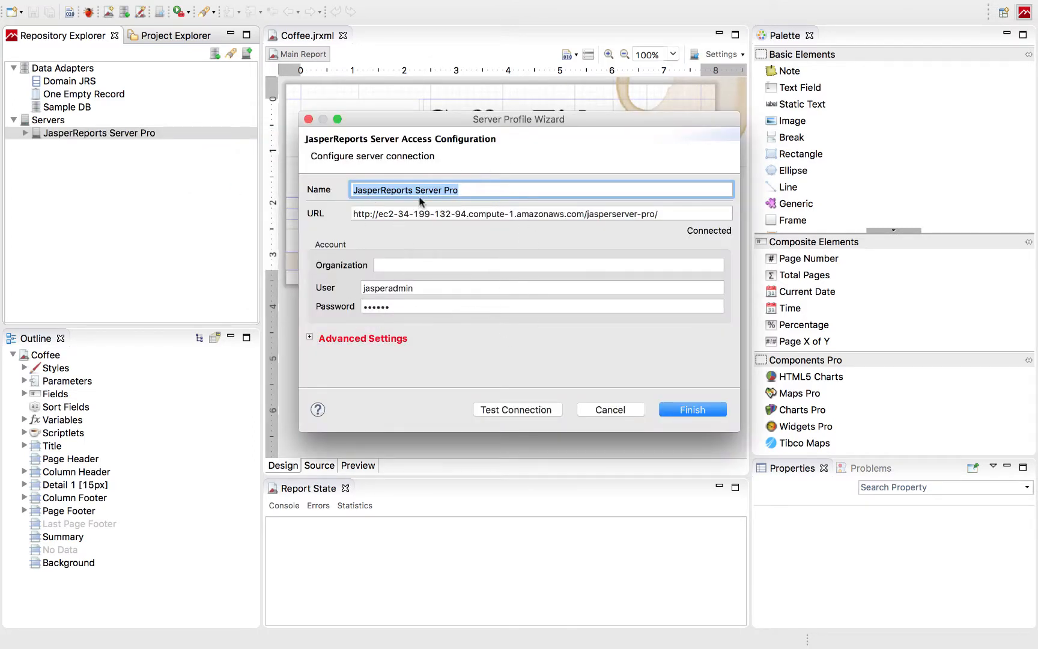
{"action": "left_click", "coordinate": [618, 410]}
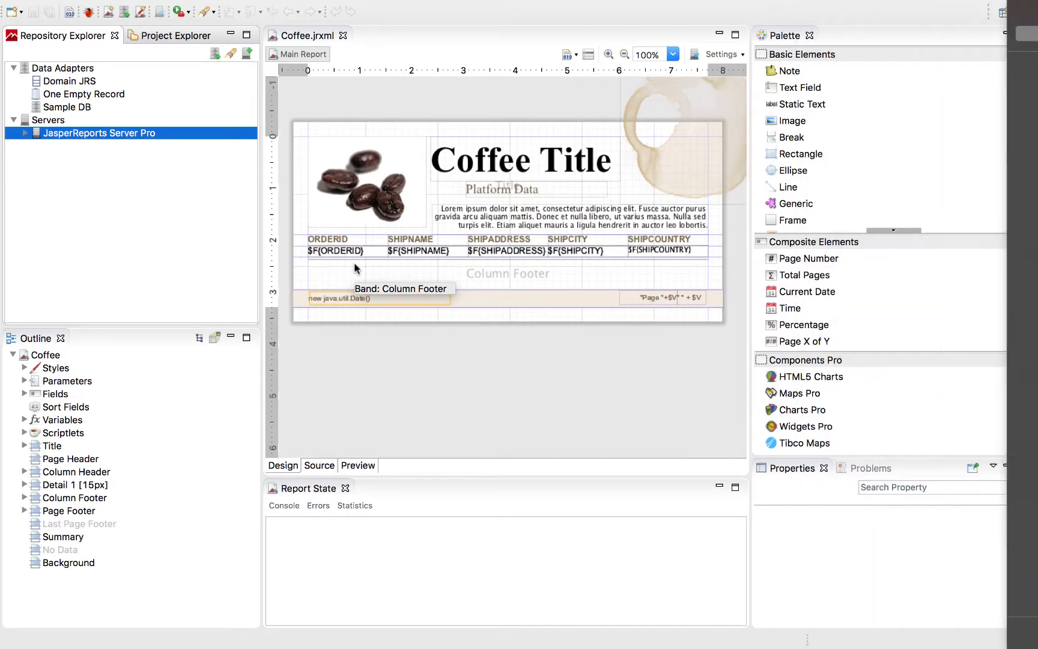
Step: Switch back to the browser and examine the JasperReports Server edition overview on the Jaspersoft Community home page
{"action": "key", "text": "ctrl+Left"}
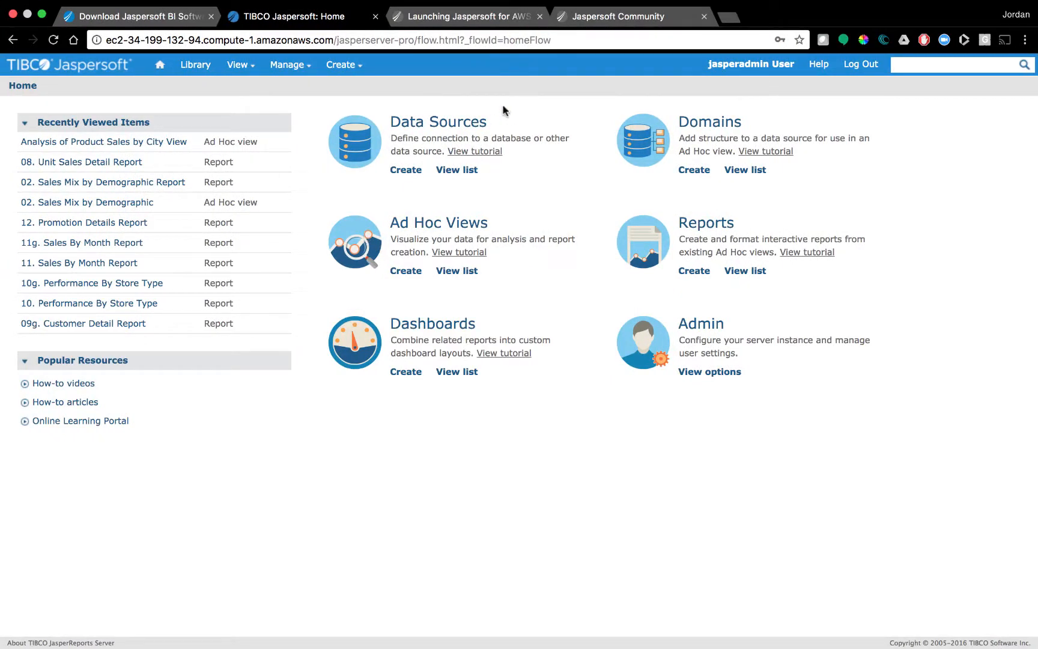
{"action": "left_click", "coordinate": [603, 20]}
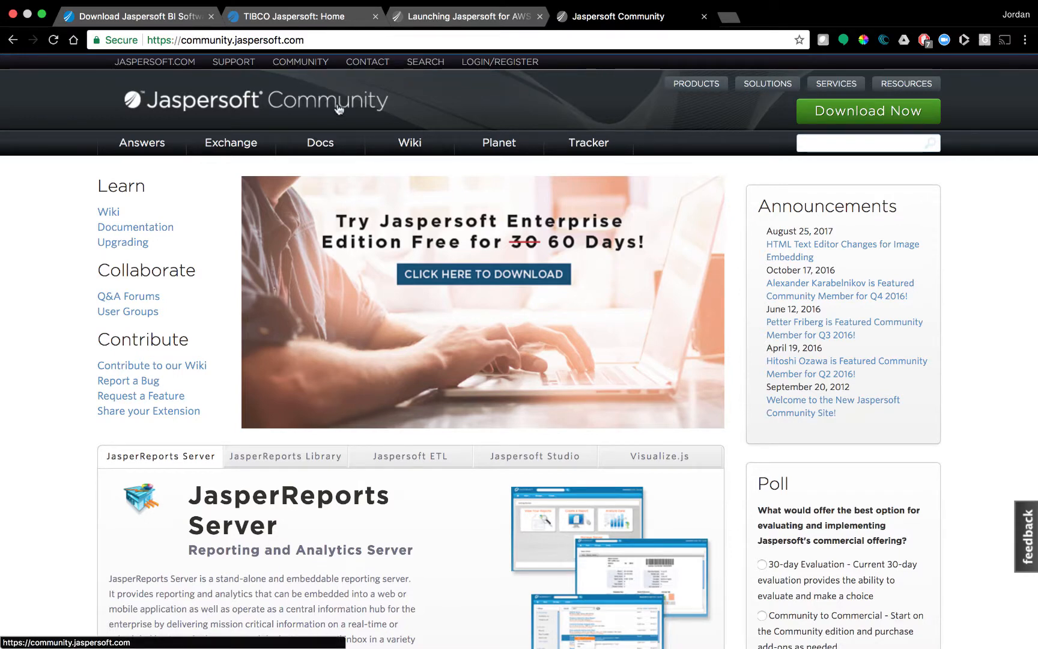
{"action": "scroll", "coordinate": [369, 366], "scroll_direction": "down", "scroll_amount": 3}
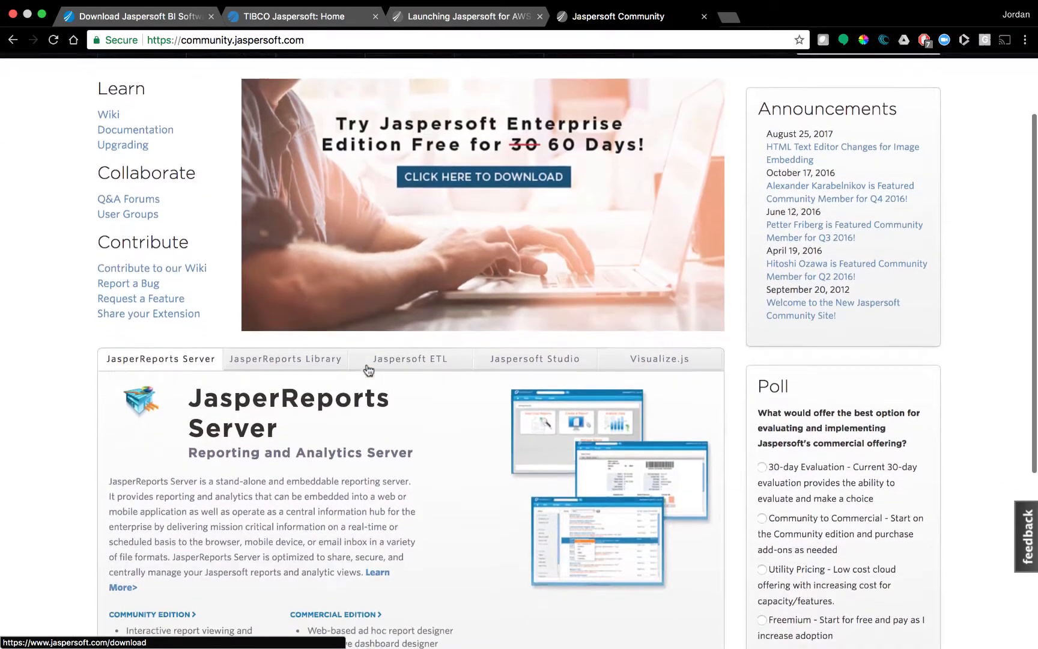
{"action": "scroll", "coordinate": [457, 394], "scroll_direction": "down", "scroll_amount": 3}
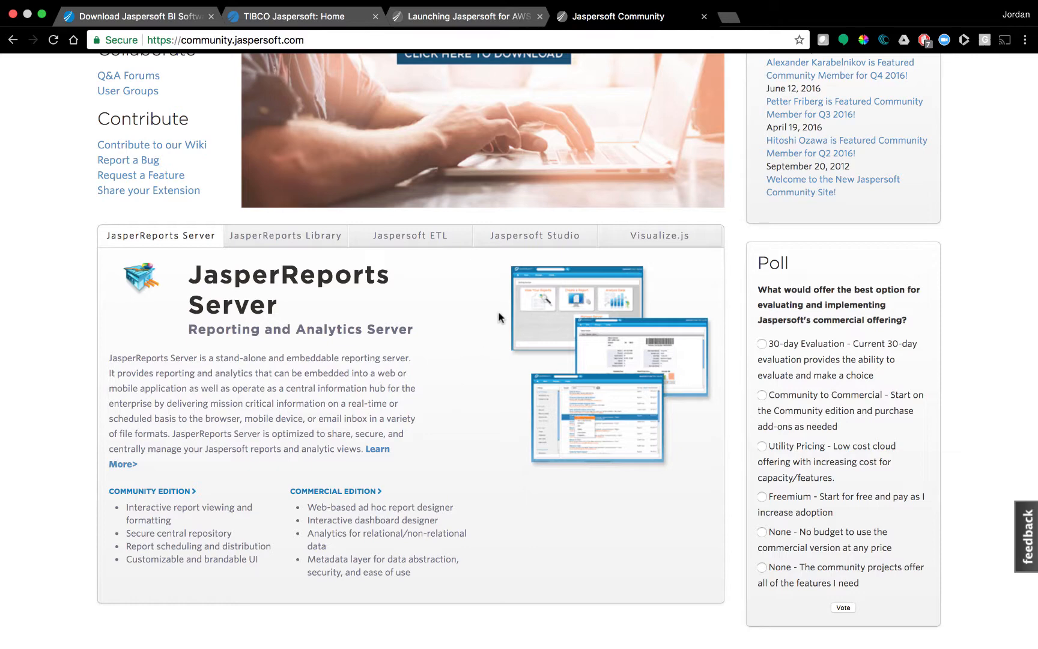
Step: Examine the Jaspersoft Studio overview on the community home page, including its commercial edition features
{"action": "left_click", "coordinate": [516, 243]}
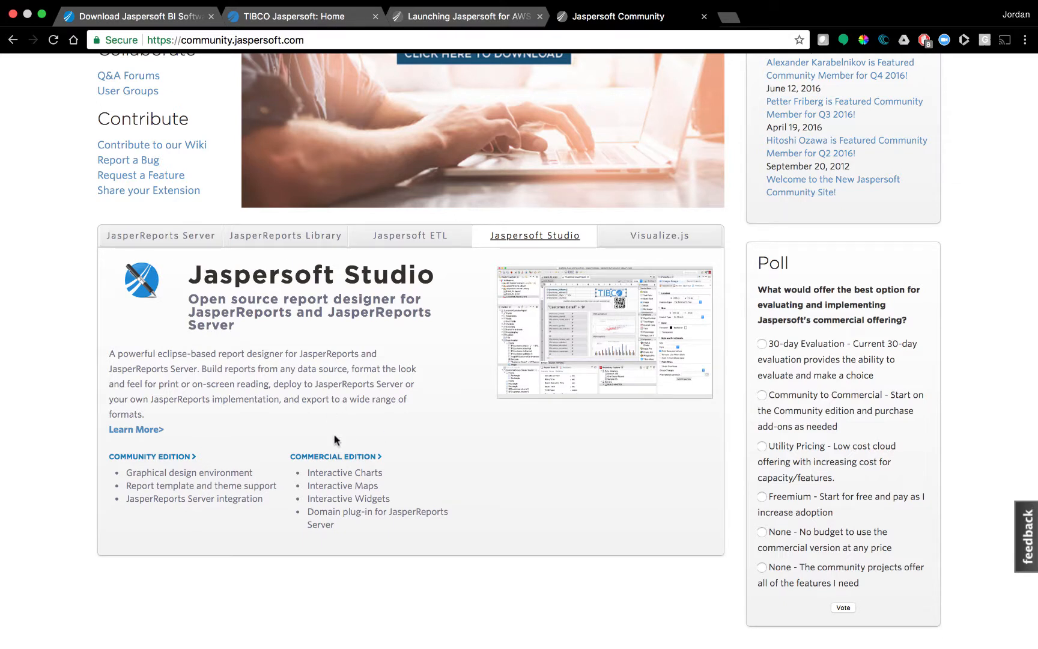
{"action": "left_click_drag", "start_coordinate": [315, 472], "coordinate": [381, 510]}
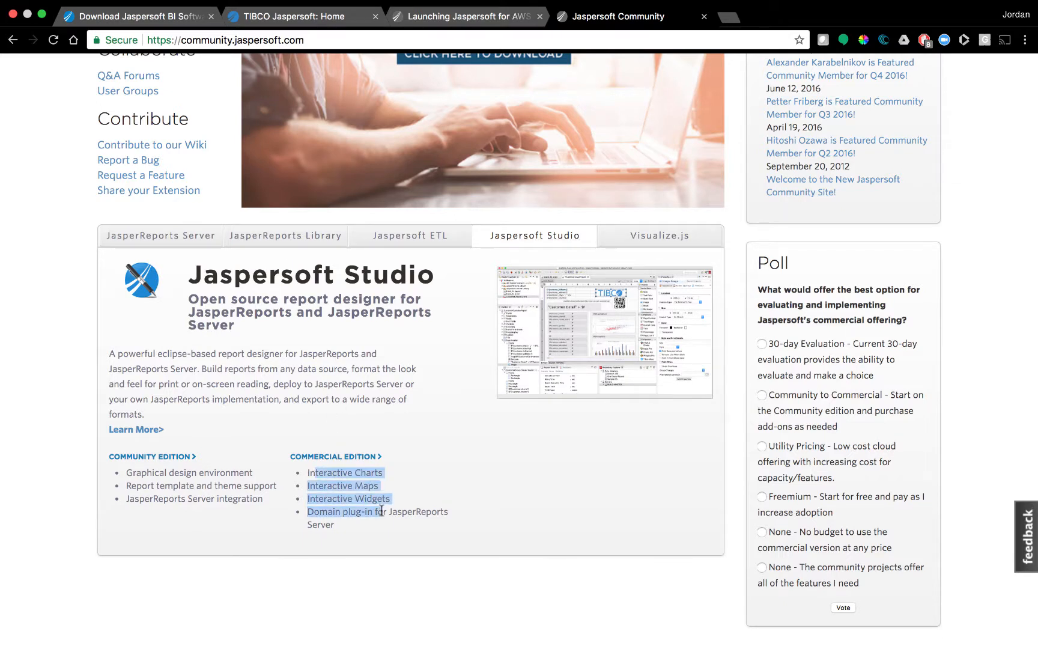
{"action": "left_click", "coordinate": [381, 511]}
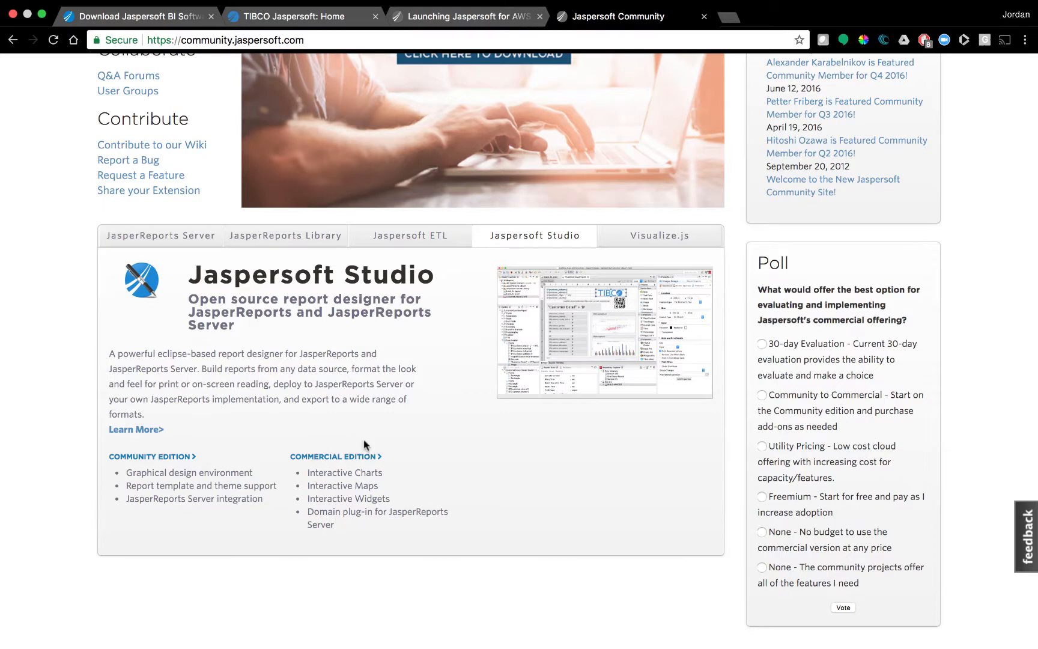
Step: View the Visualize.js overview and return to the start of the community home page
{"action": "left_click", "coordinate": [644, 237]}
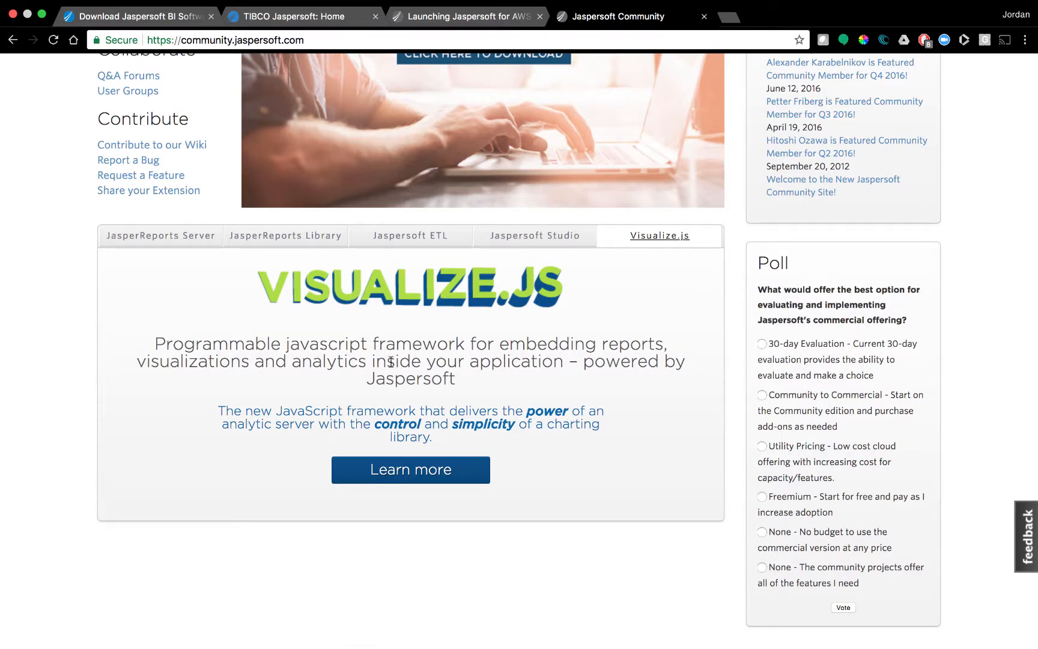
{"action": "scroll", "coordinate": [390, 361], "scroll_direction": "up", "scroll_amount": 5}
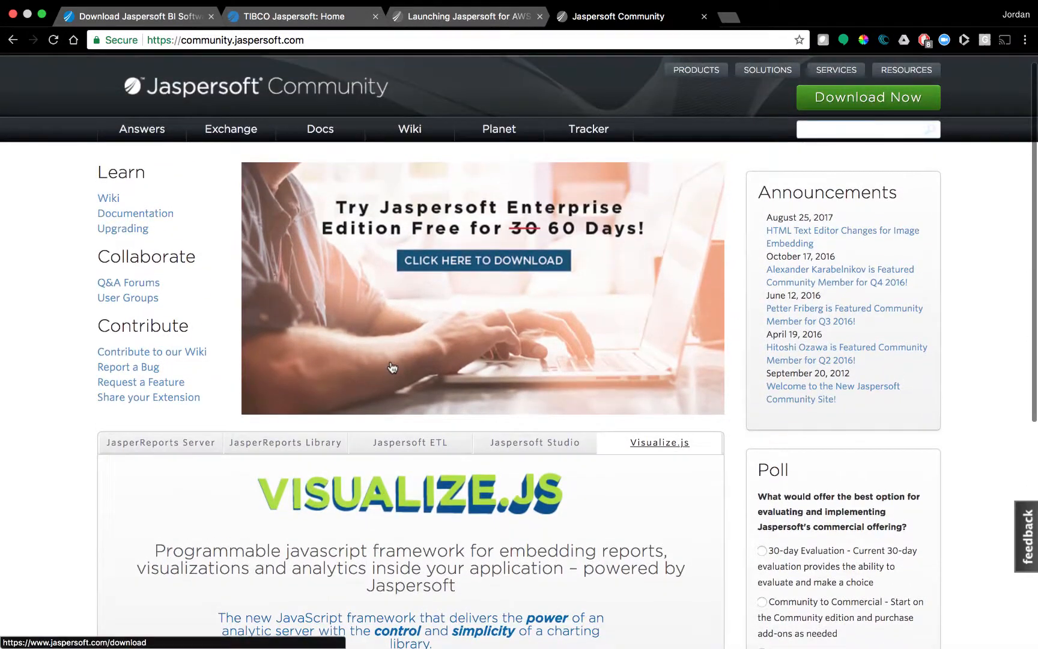
{"action": "scroll", "coordinate": [392, 367], "scroll_direction": "up", "scroll_amount": 1}
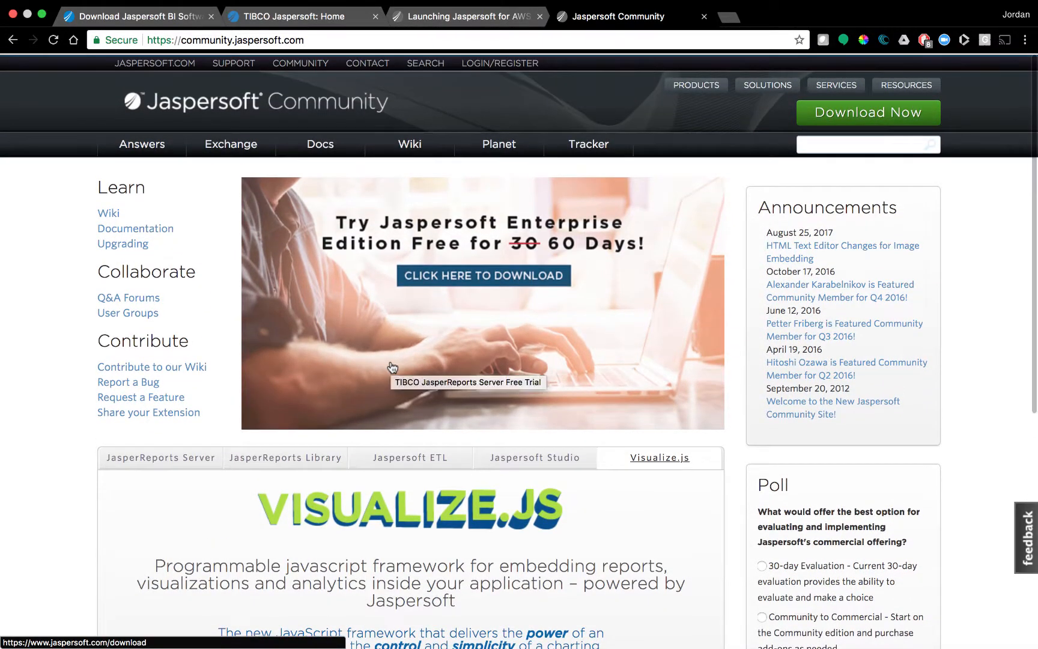